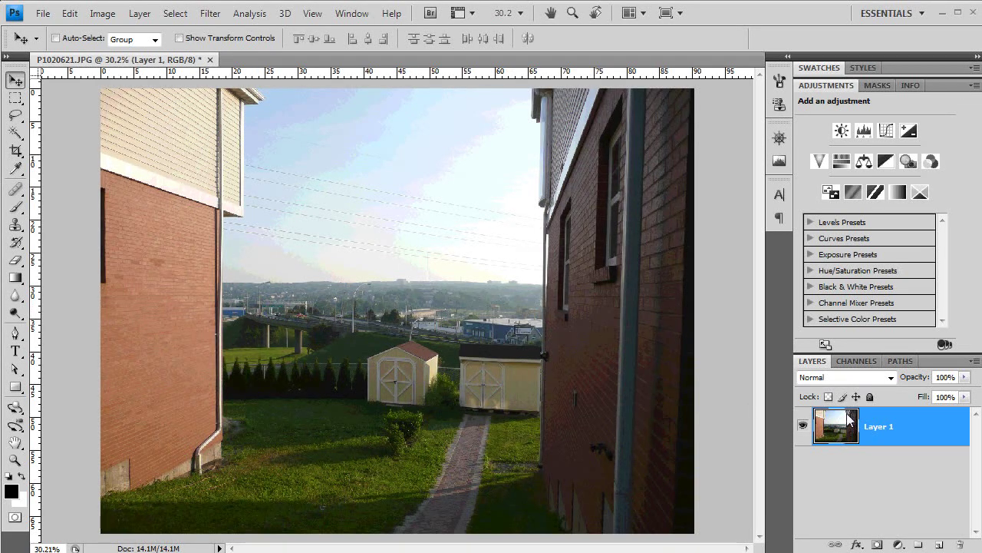
Duplicate the photo layer, hide Layer 1, and add a default Curves 1 adjustment layer above it
key("ctrl+j")
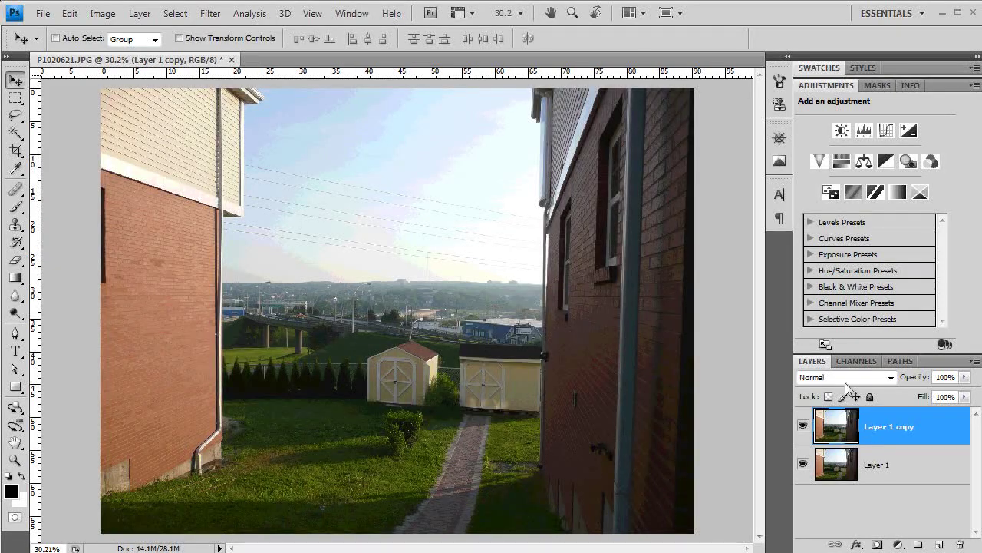
left_click(803, 464)
left_click(140, 13)
mouse_move(205, 148)
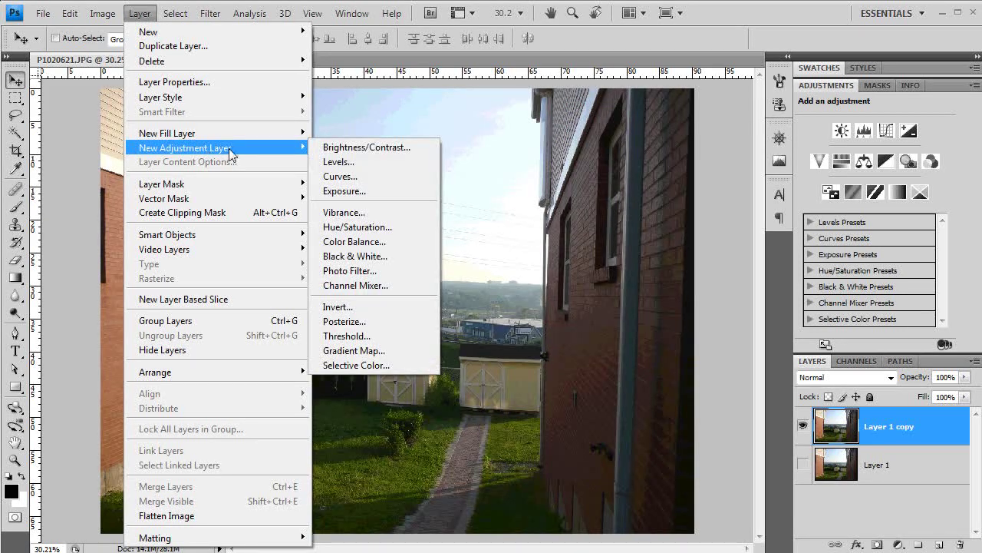
left_click(340, 175)
left_click_drag(654, 235, 411, 218)
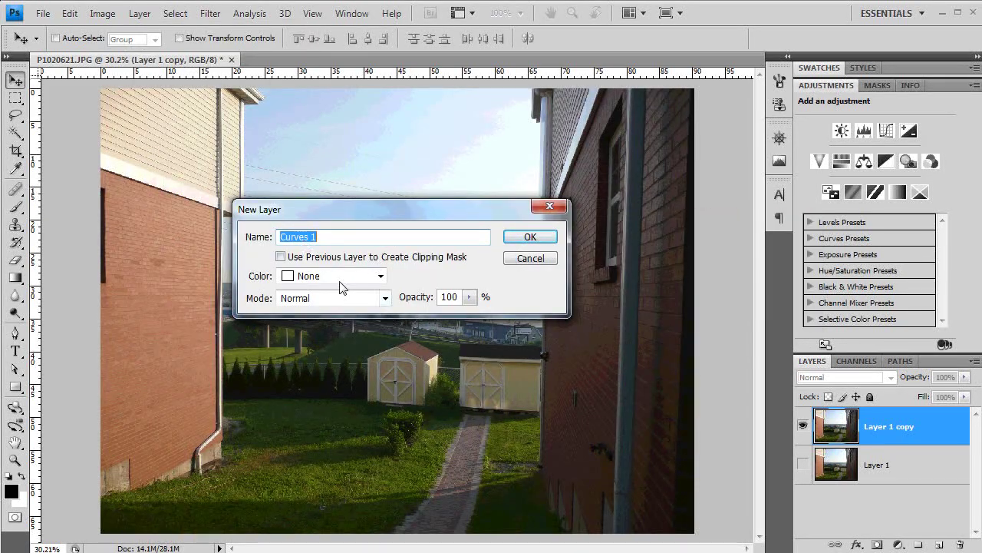
left_click(528, 236)
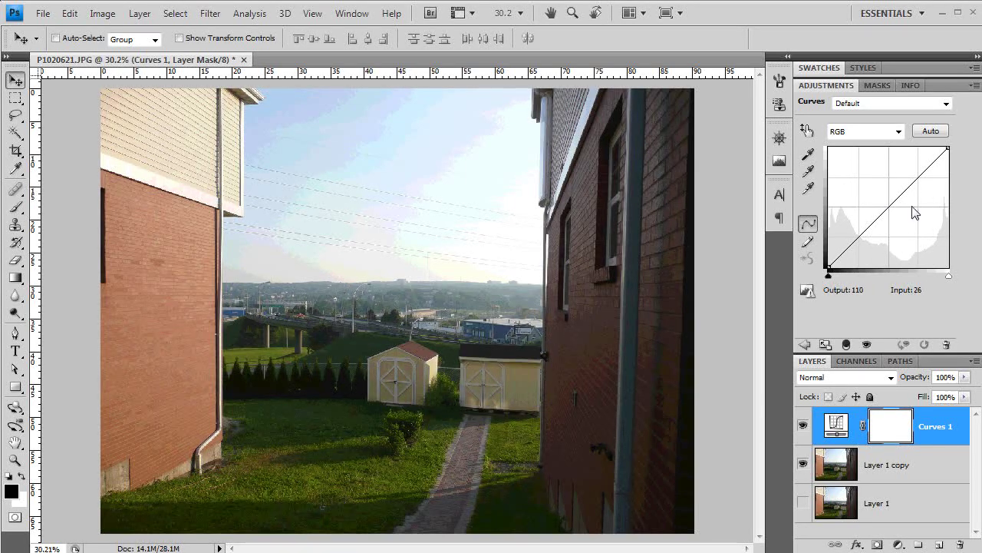
Set the Curves black point from a dark area and the white point from the left house's white trim
left_click(811, 156)
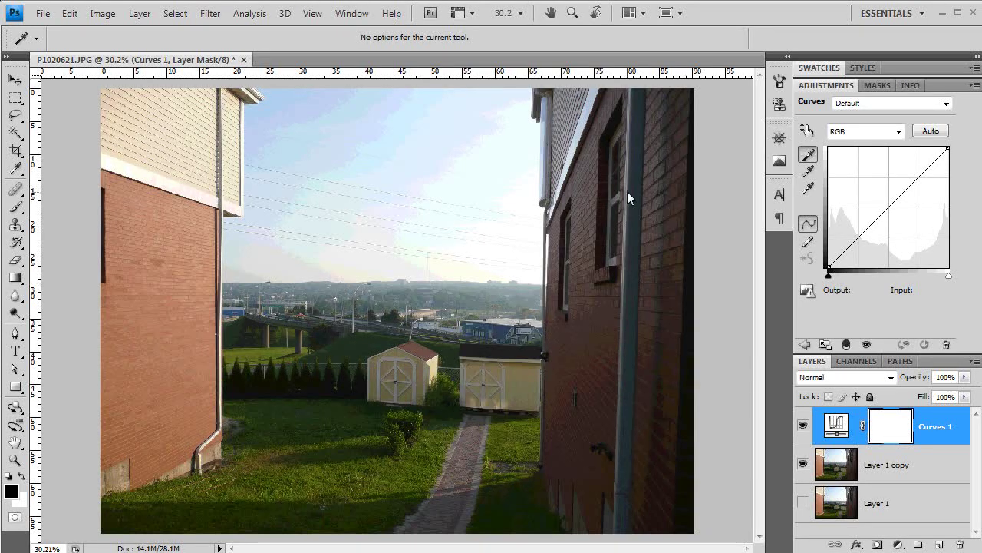
left_click(620, 111)
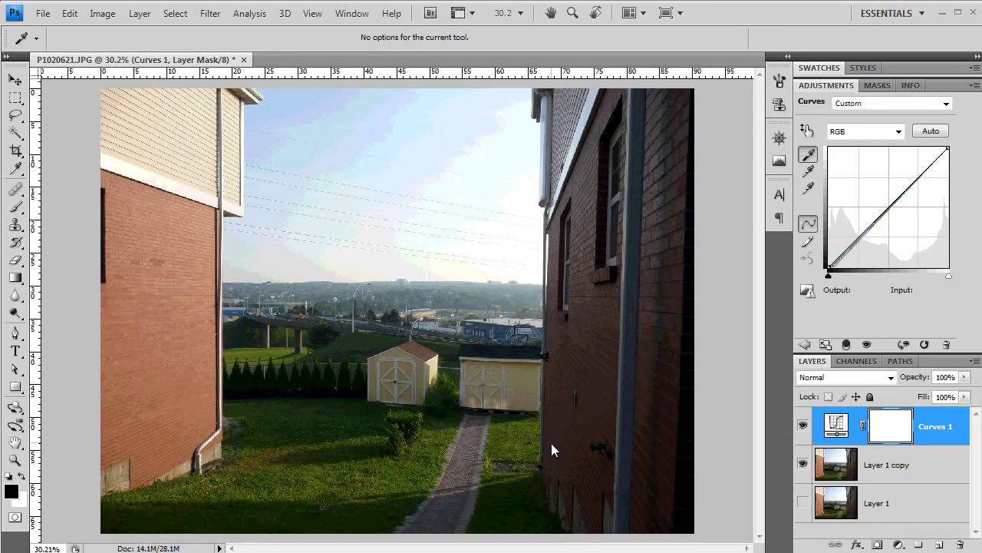
left_click(810, 189)
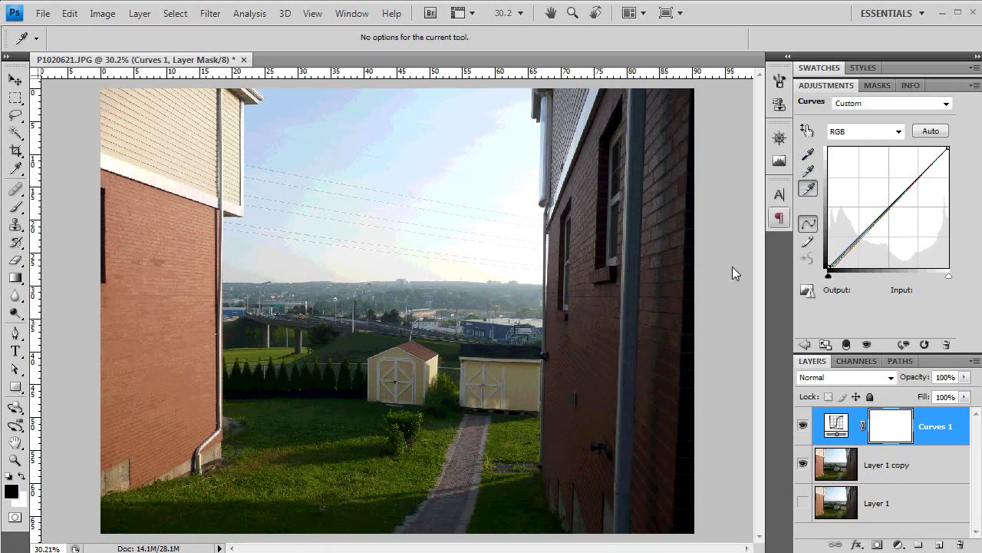
left_click(582, 127)
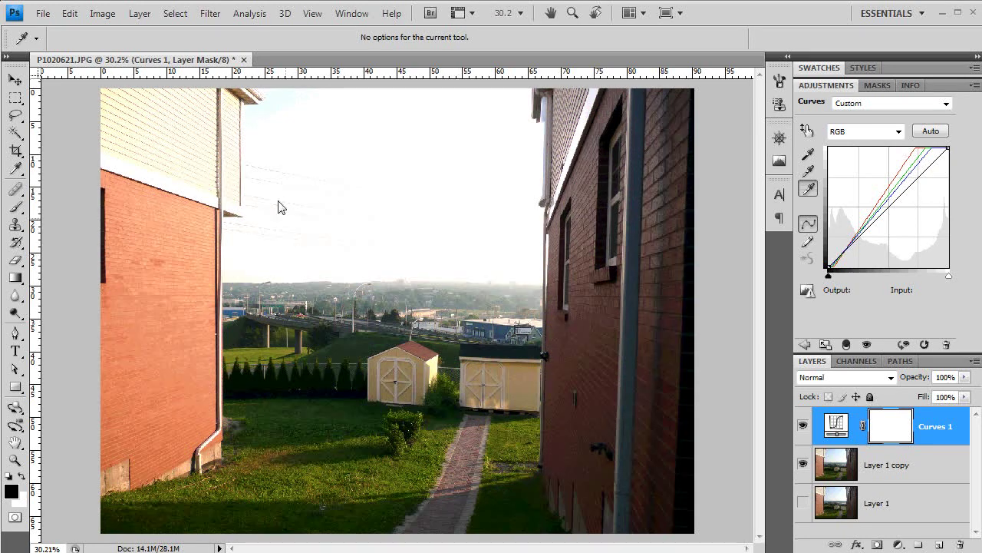
left_click(231, 208)
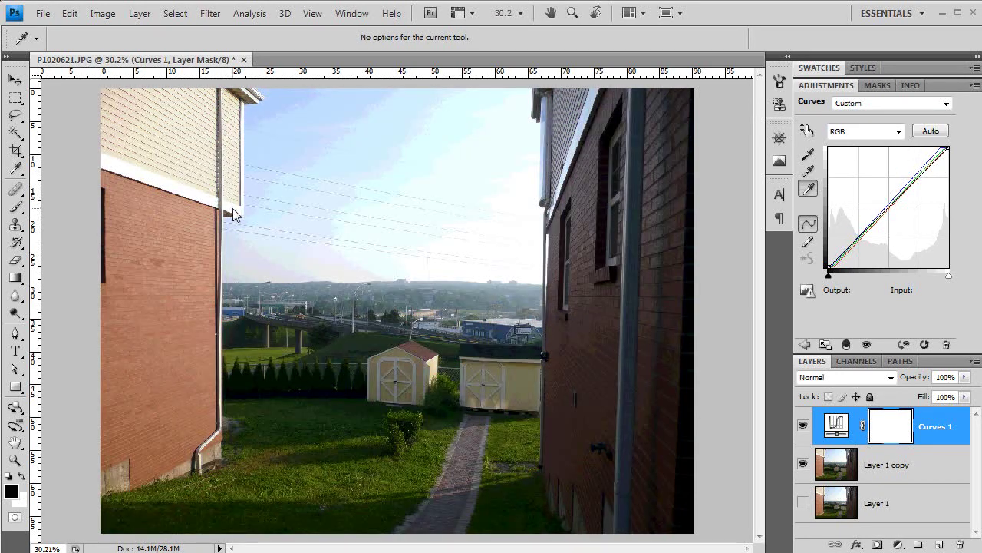
left_click(208, 199)
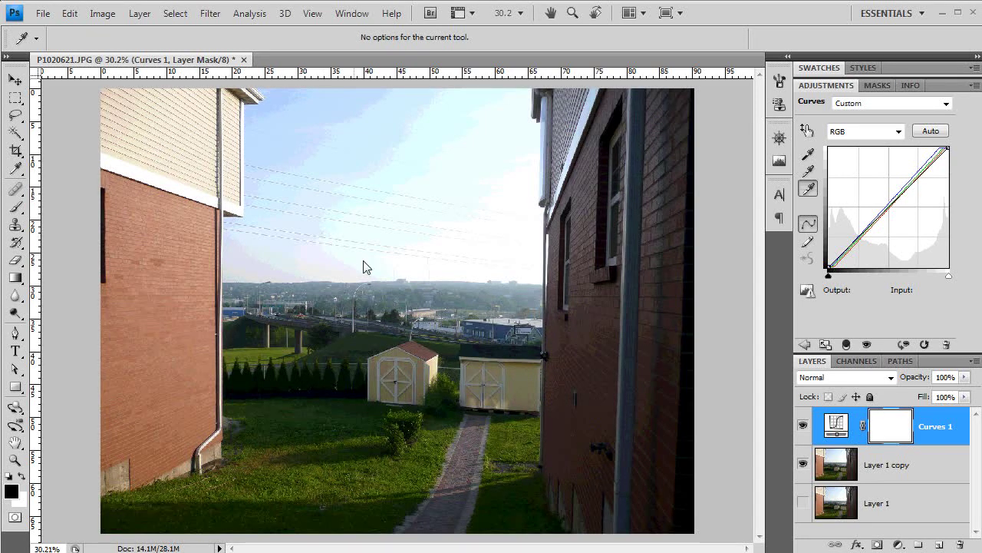
Toggle layer visibility to compare the photo with and without Curves 1, leaving it on
left_click(803, 464)
left_click(804, 464)
left_click(803, 463, "alt")
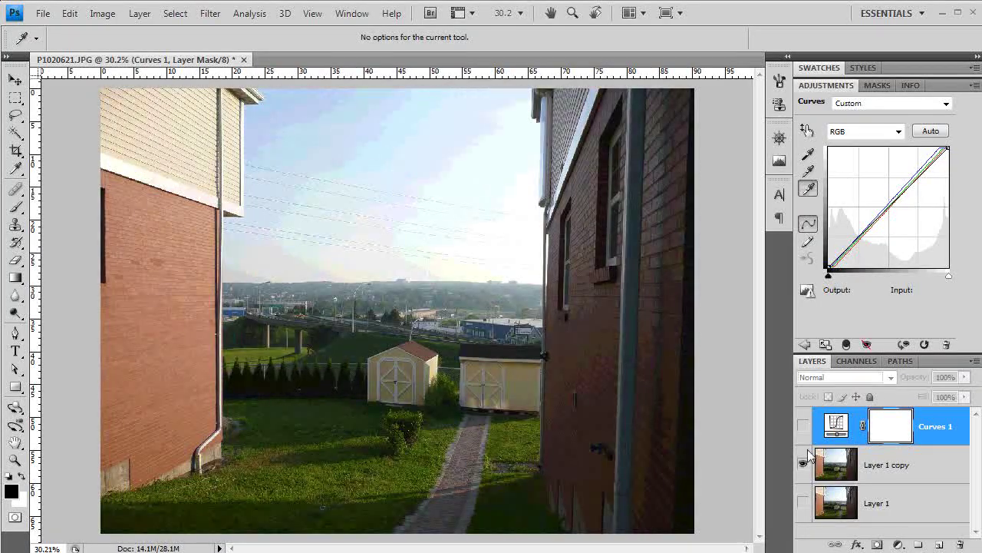
left_click(803, 461)
left_click(804, 460)
left_click(804, 426)
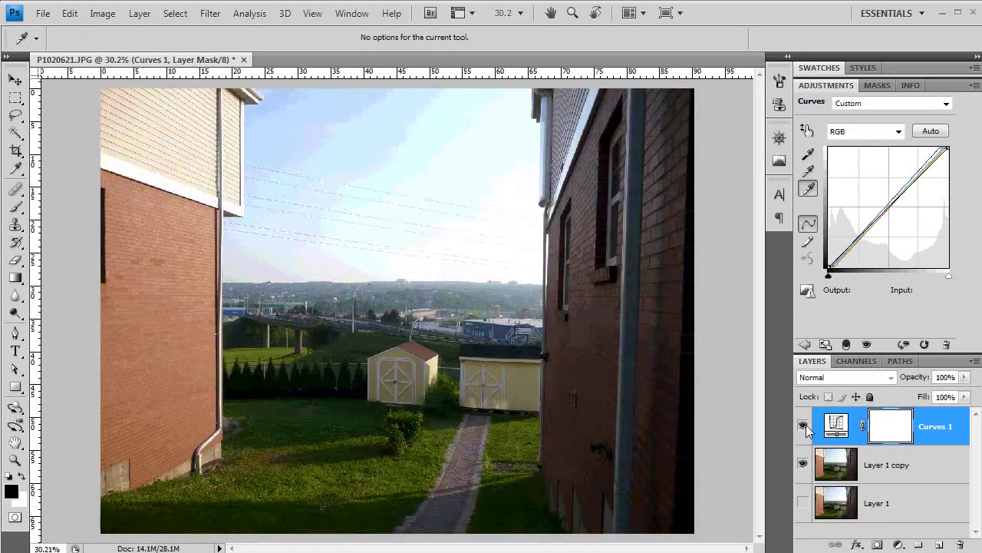
left_click(803, 427)
left_click(804, 427)
left_click(805, 427)
left_click(805, 427)
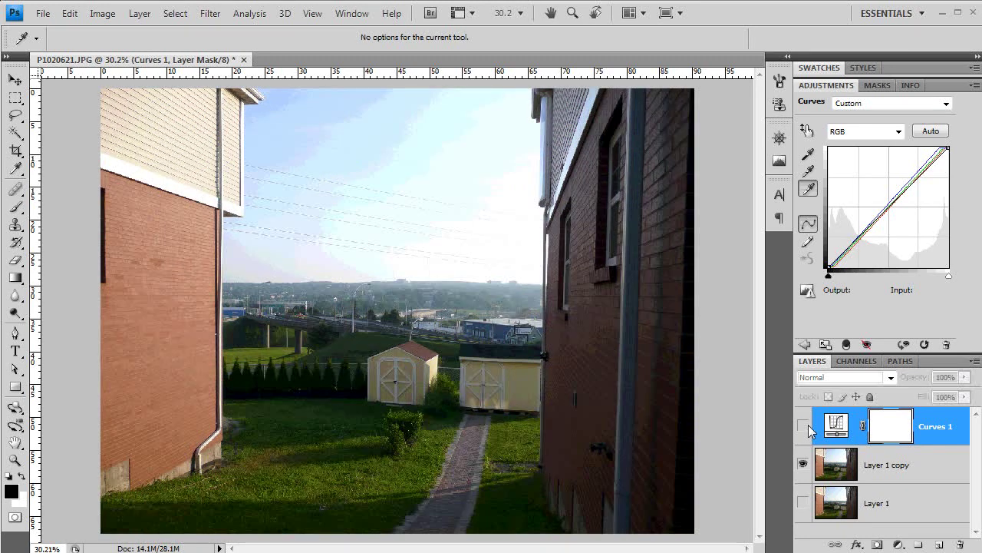
left_click(805, 427)
left_click(805, 427)
left_click(804, 427)
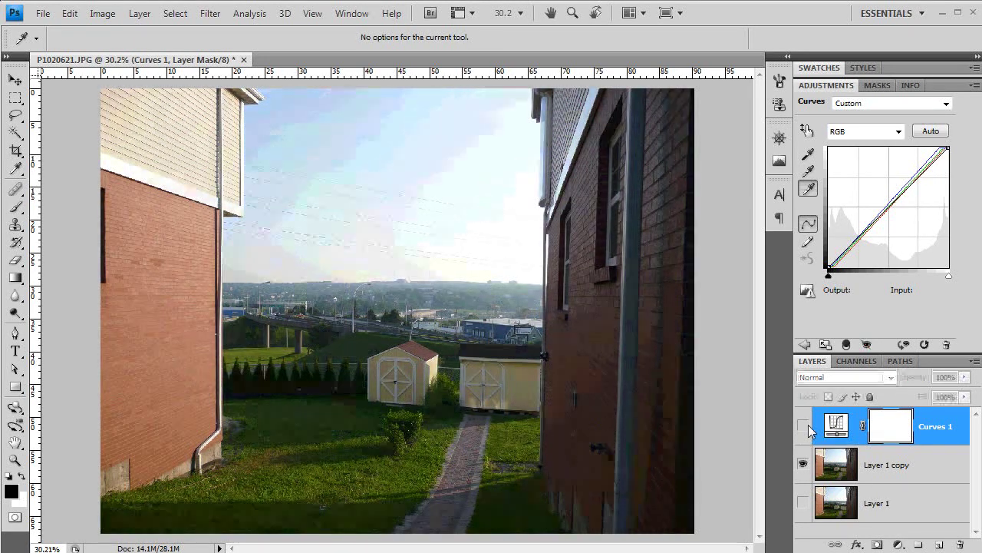
left_click(804, 426)
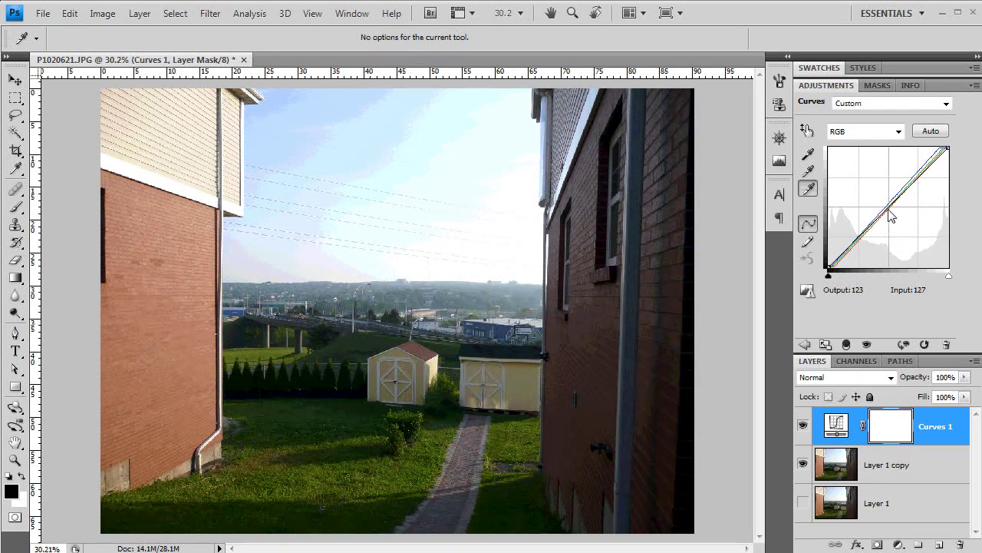
Pull the RGB curve's midtone point down to Input 170, Output 159
mouse_move(899, 197)
left_mouse_down()
mouse_move(919, 224)
mouse_move(881, 217)
mouse_move(875, 192)
mouse_move(906, 202)
mouse_move(895, 223)
mouse_move(908, 228)
mouse_move(913, 197)
mouse_move(907, 212)
mouse_move(923, 215)
mouse_move(945, 252)
mouse_move(833, 175)
mouse_move(842, 152)
mouse_move(850, 232)
mouse_move(845, 222)
mouse_move(885, 201)
mouse_move(882, 215)
mouse_move(904, 217)
mouse_move(911, 198)
left_mouse_up()
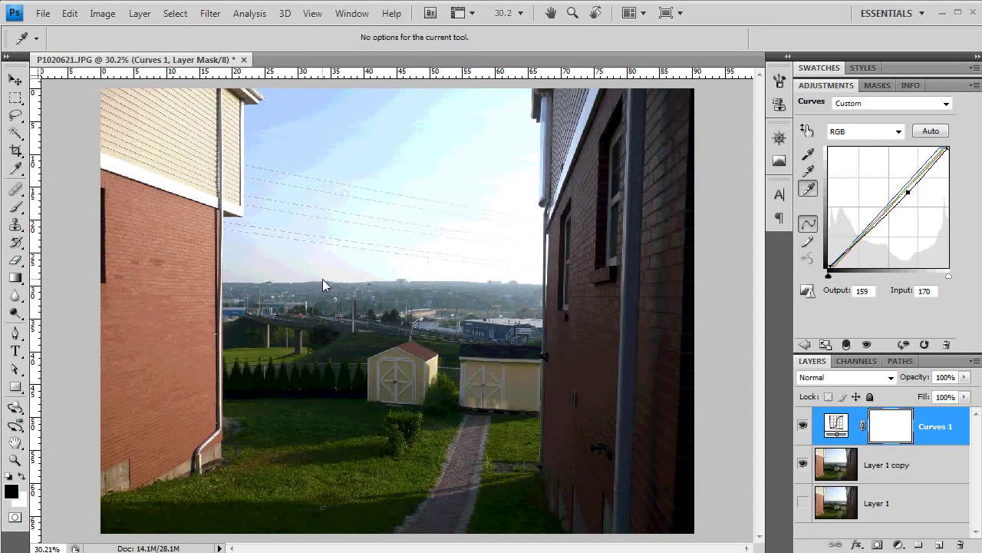
Add a Hue/Saturation 1 adjustment layer above Curves 1
left_click(174, 15)
mouse_move(141, 15)
mouse_move(181, 153)
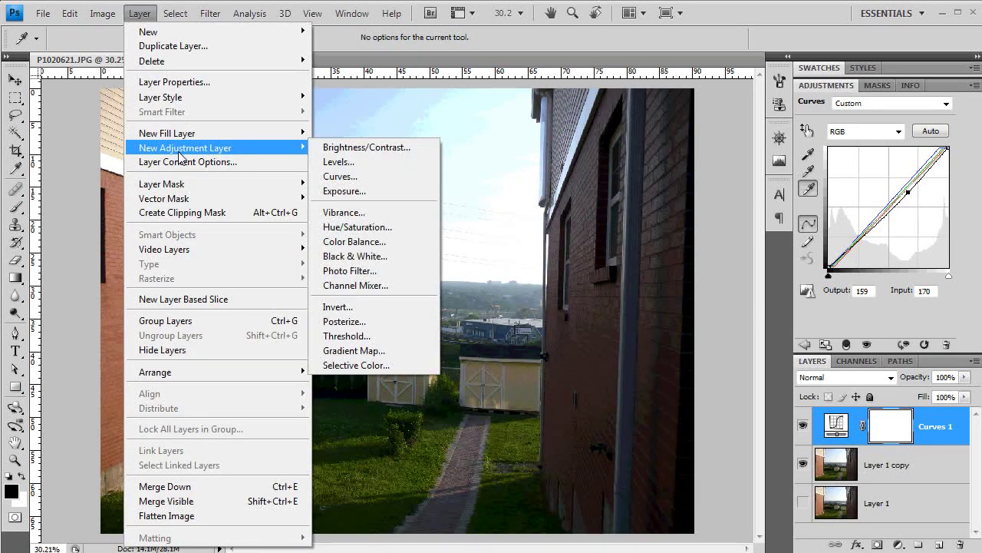
left_click(385, 227)
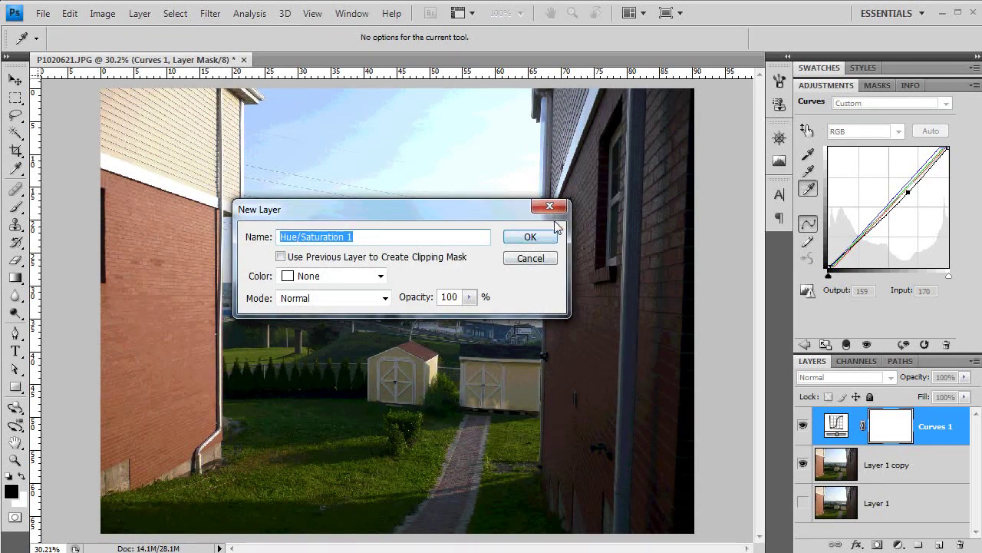
left_click(535, 240)
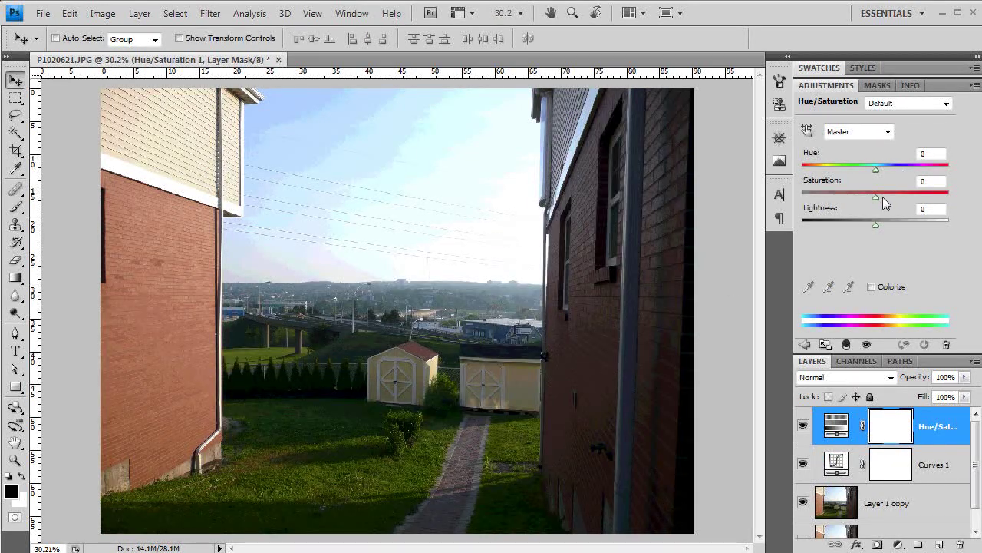
Try the Saturation extremes, settle on +26, then select Layer 1 copy
left_click_drag(877, 196, 956, 197)
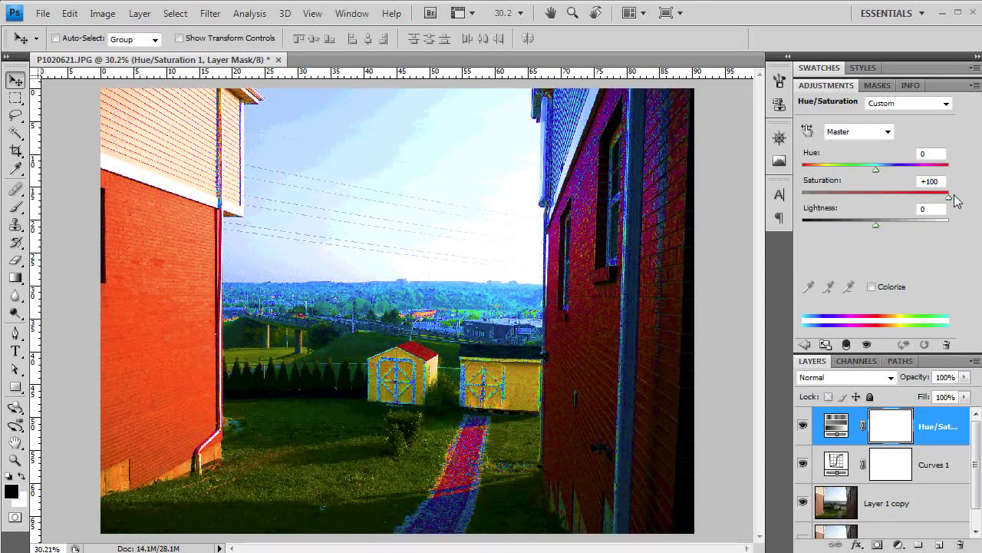
left_click_drag(950, 197, 718, 205)
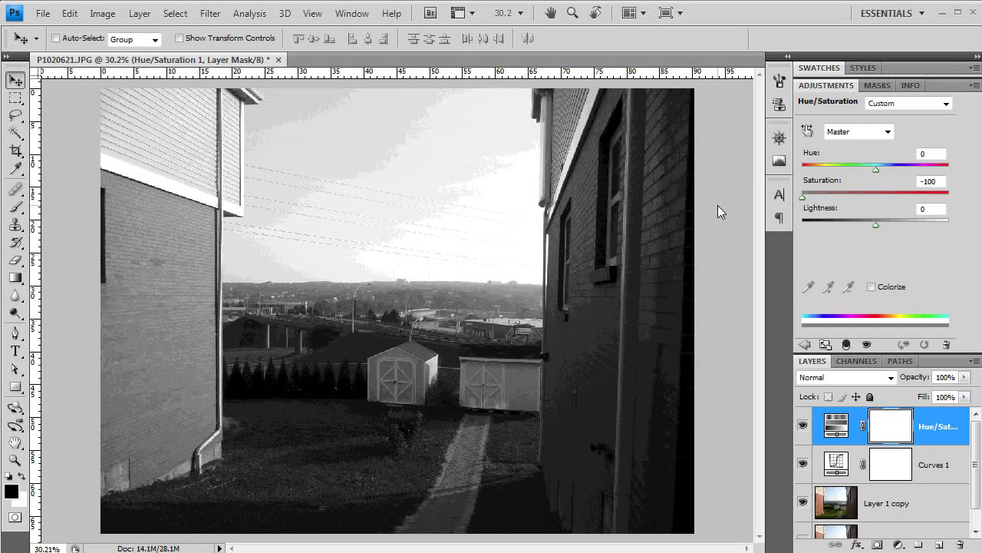
left_click_drag(718, 205, 892, 195)
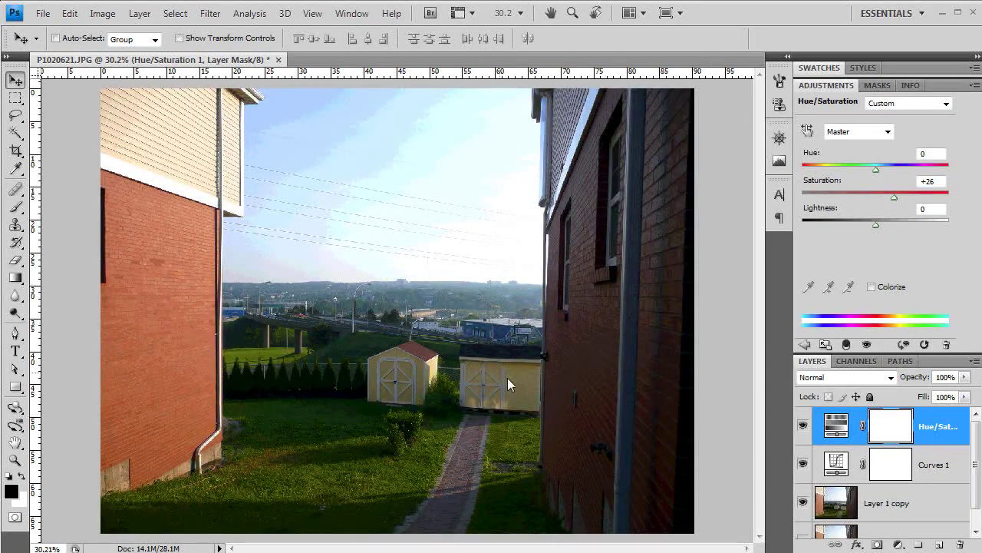
left_click(879, 503)
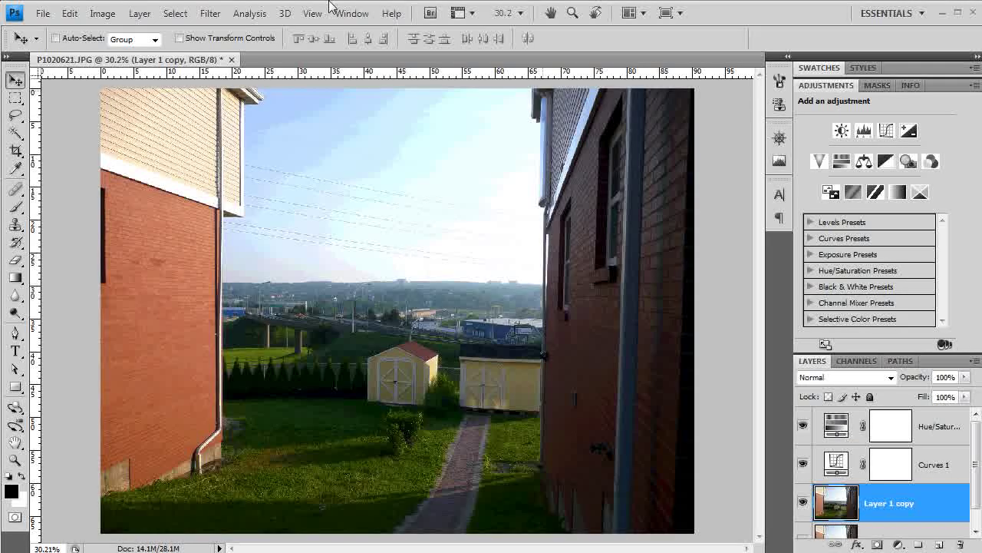
Open the Unsharp Mask filter and move its dialog off the photo
left_click(216, 16)
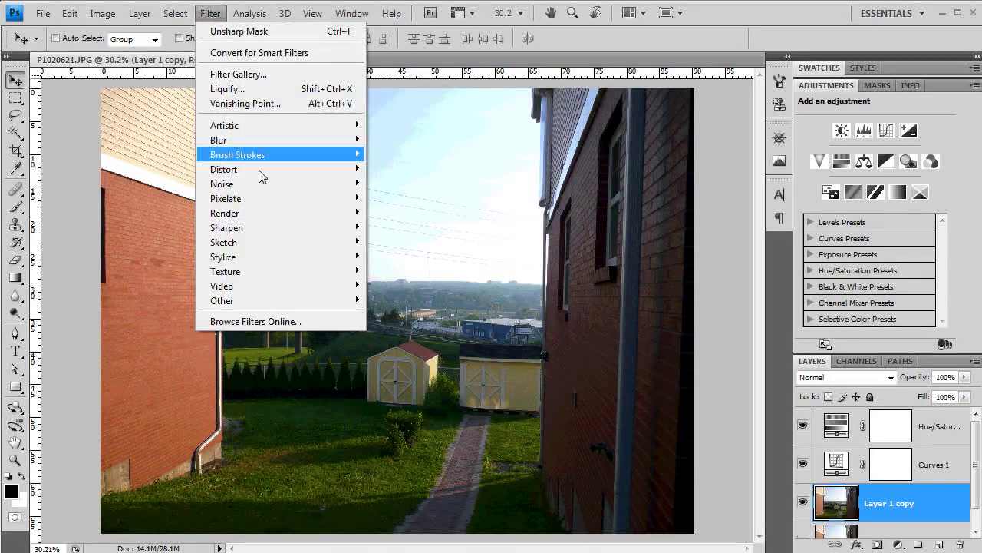
mouse_move(258, 228)
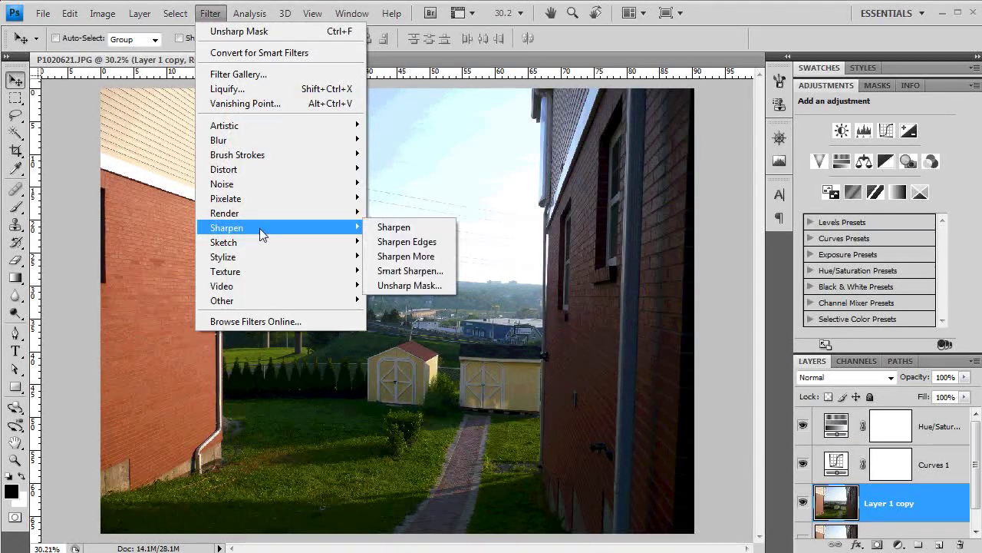
left_click(407, 286)
left_click_drag(787, 38, 567, 109)
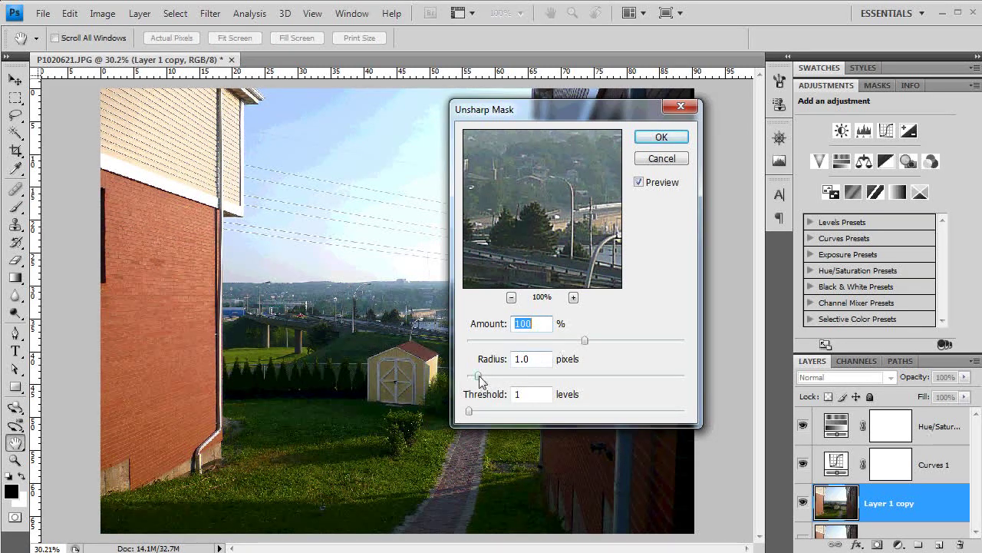
left_click_drag(578, 110, 822, 81)
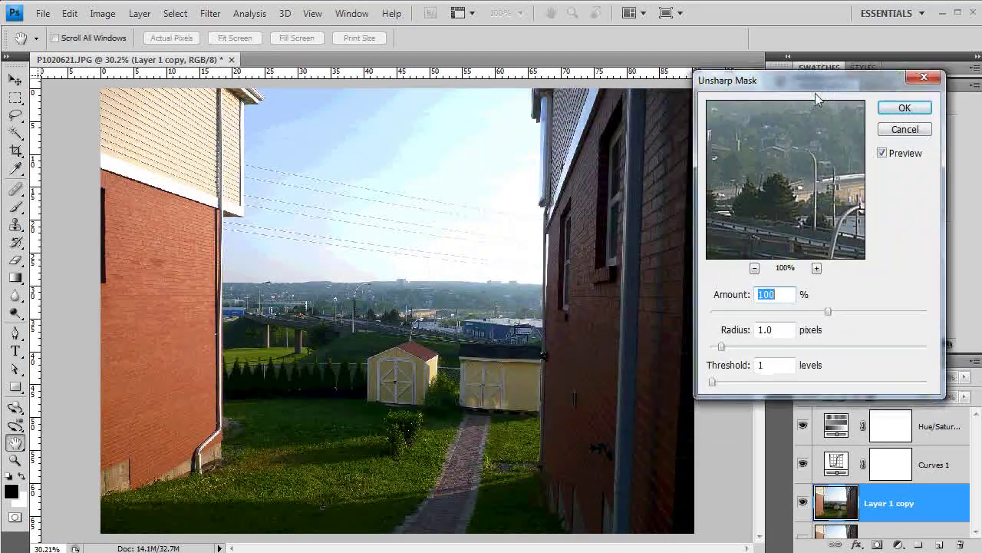
Test the Radius extremes, then set the Radius to 1.2 pixels
left_click_drag(722, 349, 901, 352)
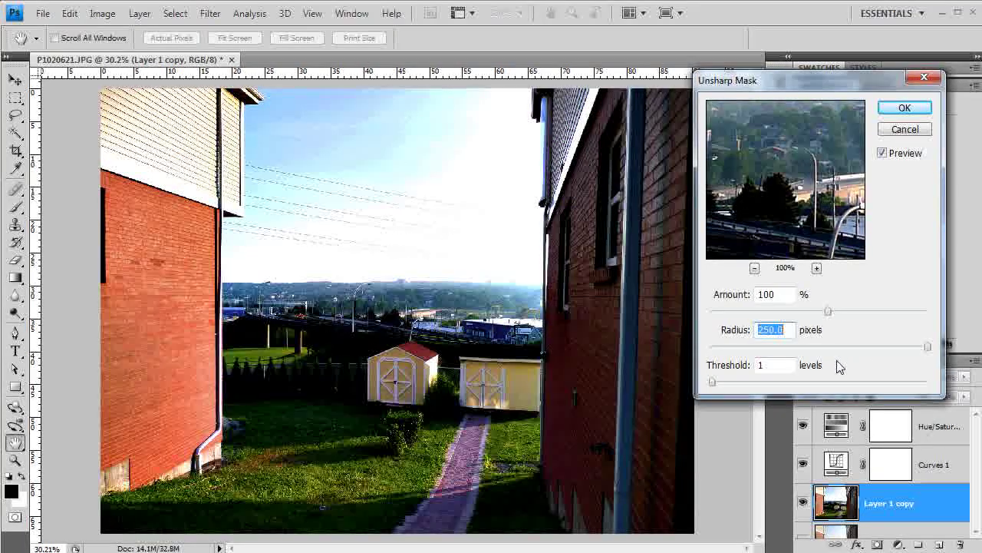
left_click_drag(889, 348, 680, 354)
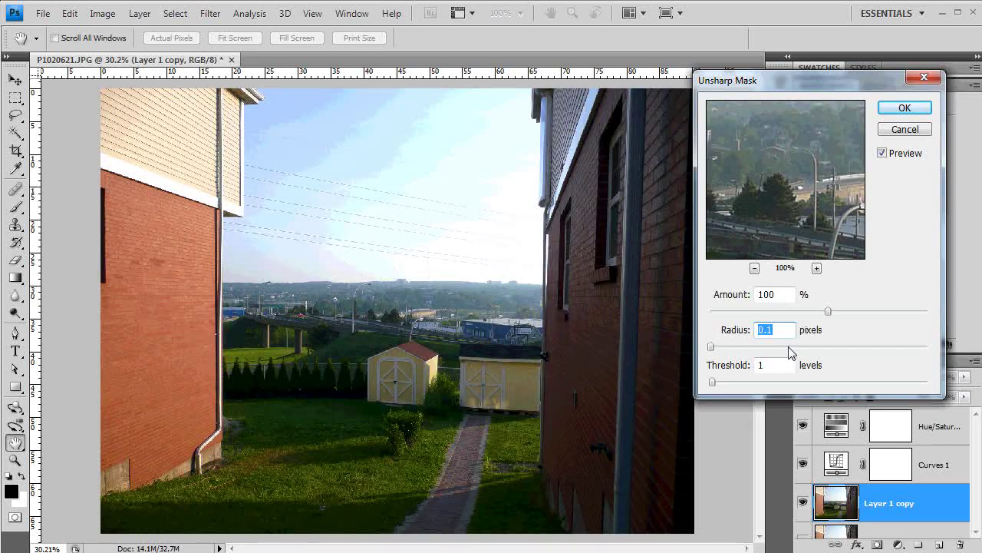
type("12")
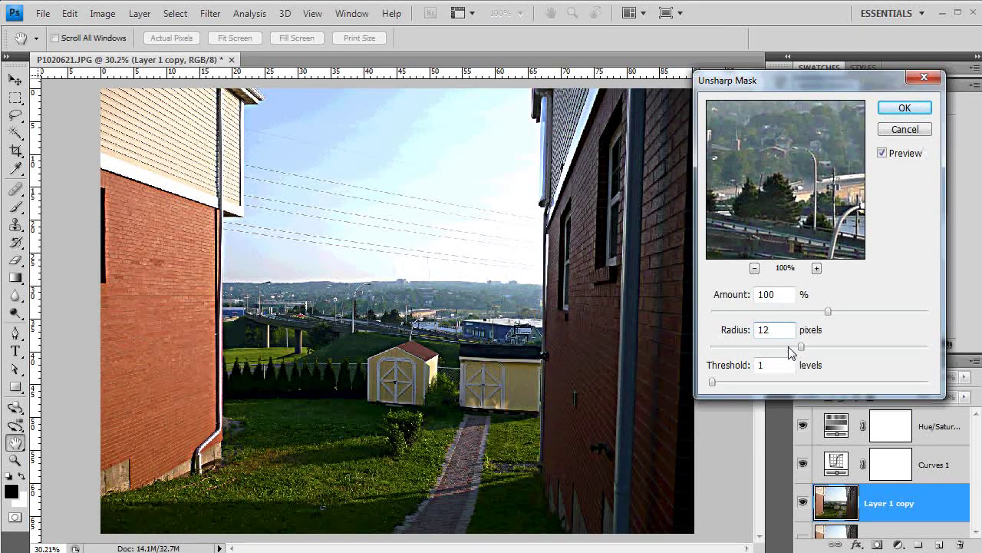
key("BackSpace")
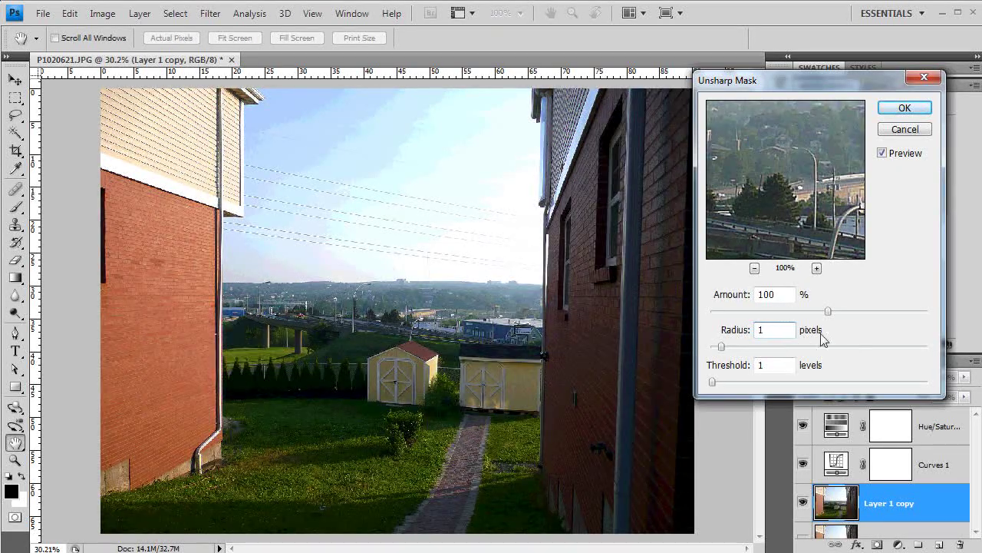
type(".5")
key("BackSpace")
type("2")
Preview sharpening on both sheds and apply Unsharp Mask at Amount 100%, Threshold 1
left_click(396, 359)
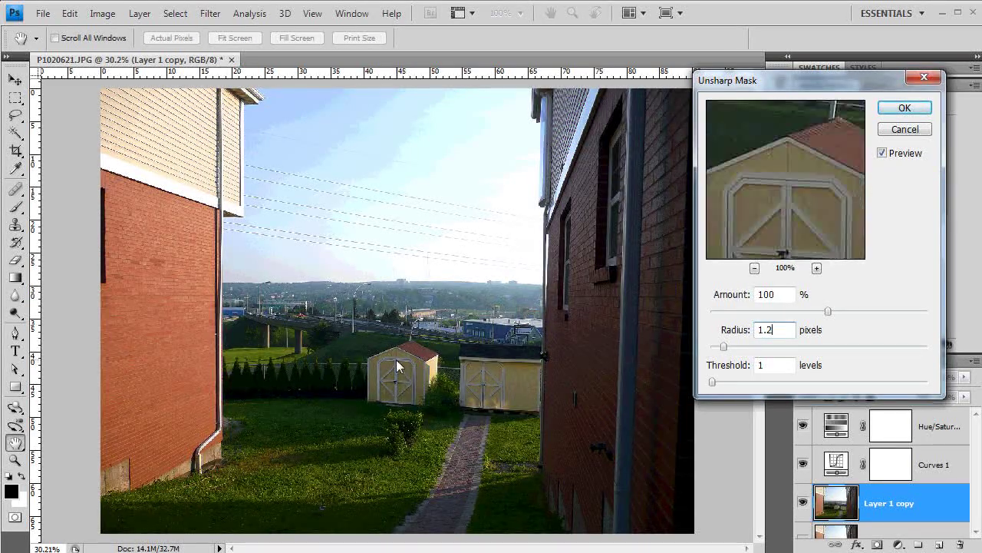
left_click(385, 374)
left_click(376, 390)
left_click(400, 380)
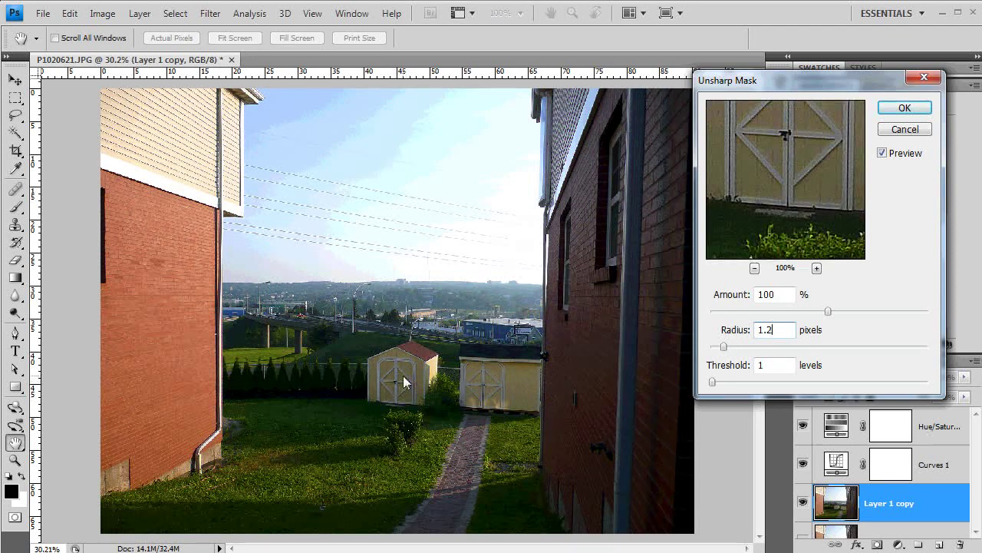
left_click(407, 365)
left_click(421, 403)
left_click(459, 403)
left_click(466, 367)
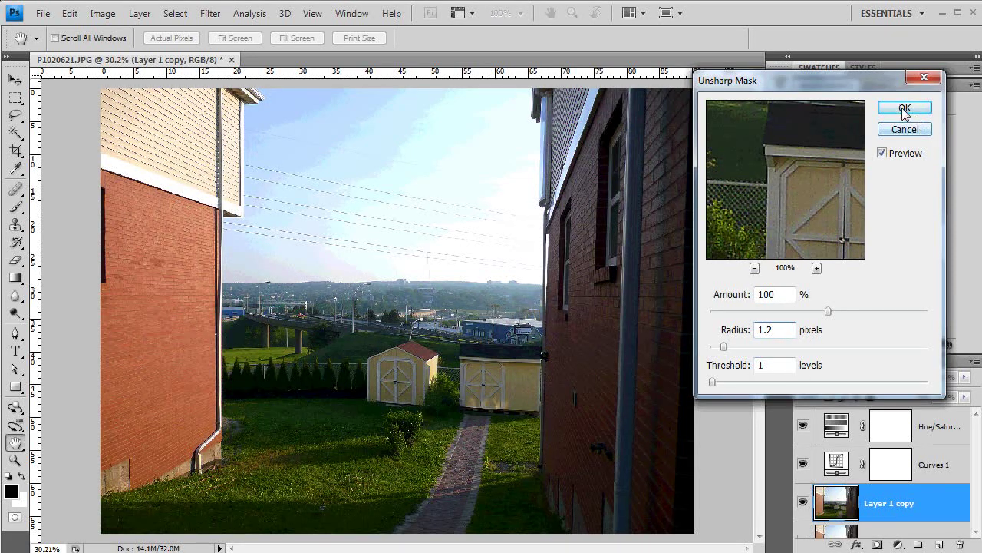
left_click_drag(721, 381, 718, 348)
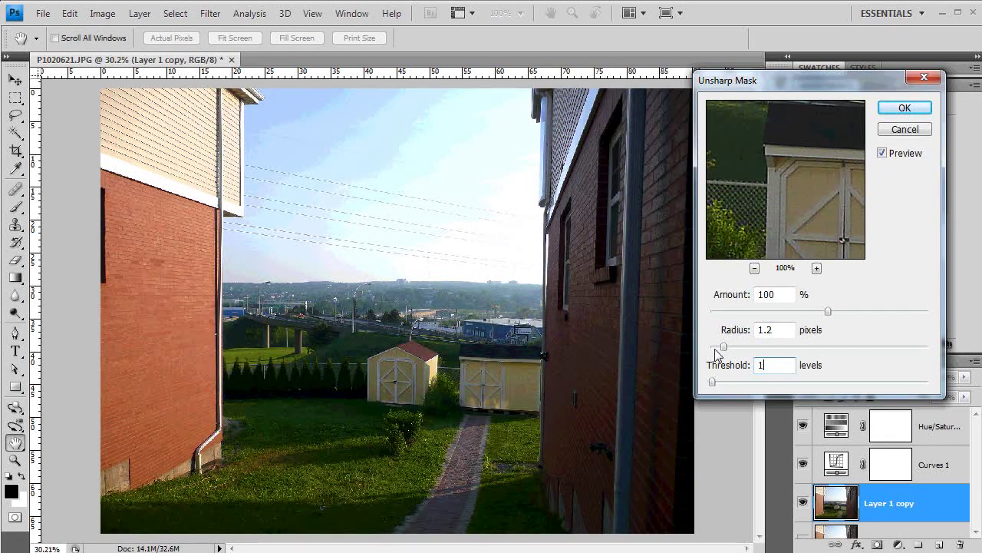
left_click(904, 108)
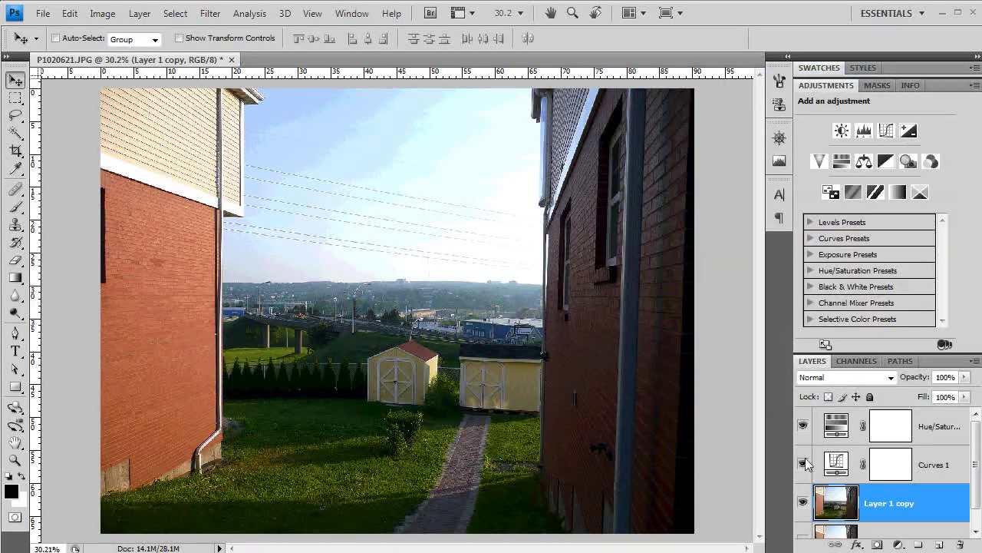
left_click_drag(803, 466, 803, 419)
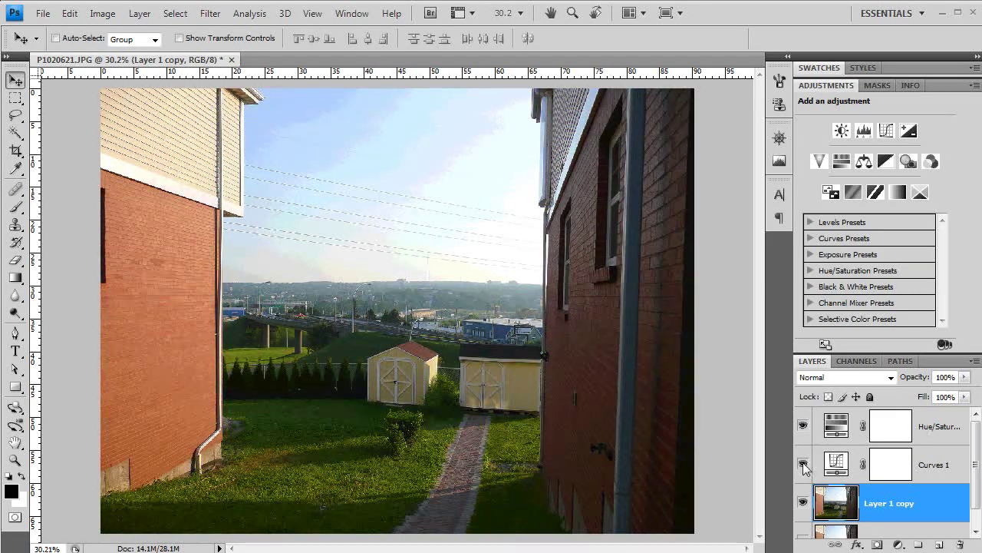
left_click_drag(804, 426, 803, 465)
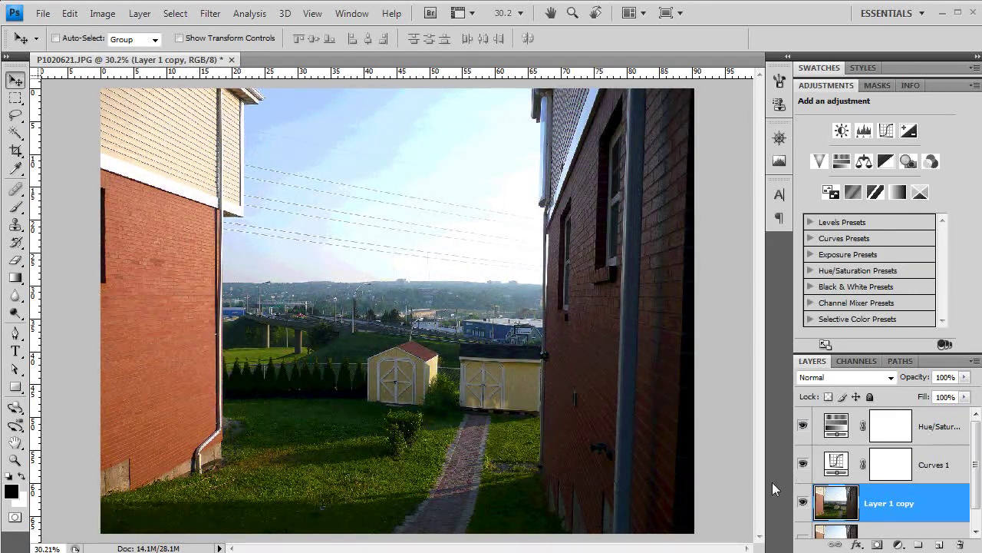